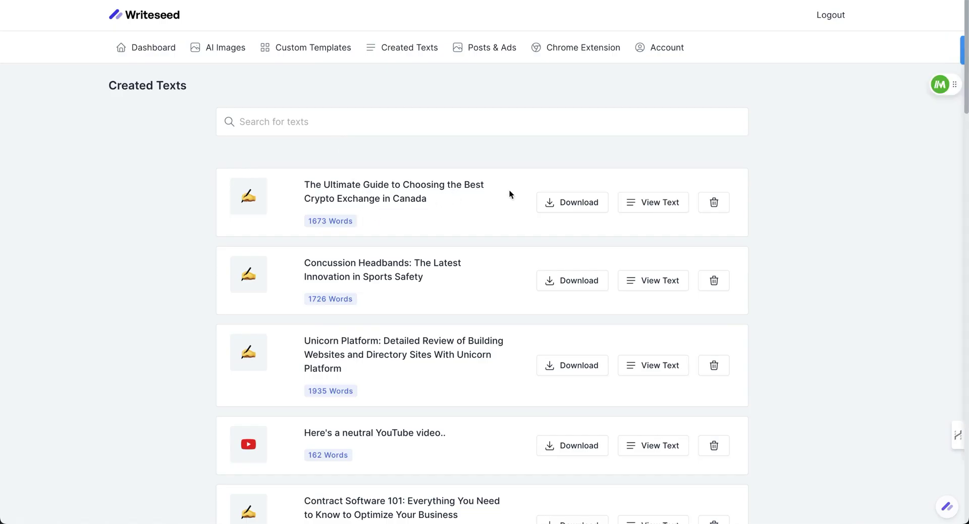
# - Open the created text "The Ultimate Guide to Choosing the Best Crypto Exchange in Canada" and examine the wording of its opening paragraph
pyautogui.click(635, 209)
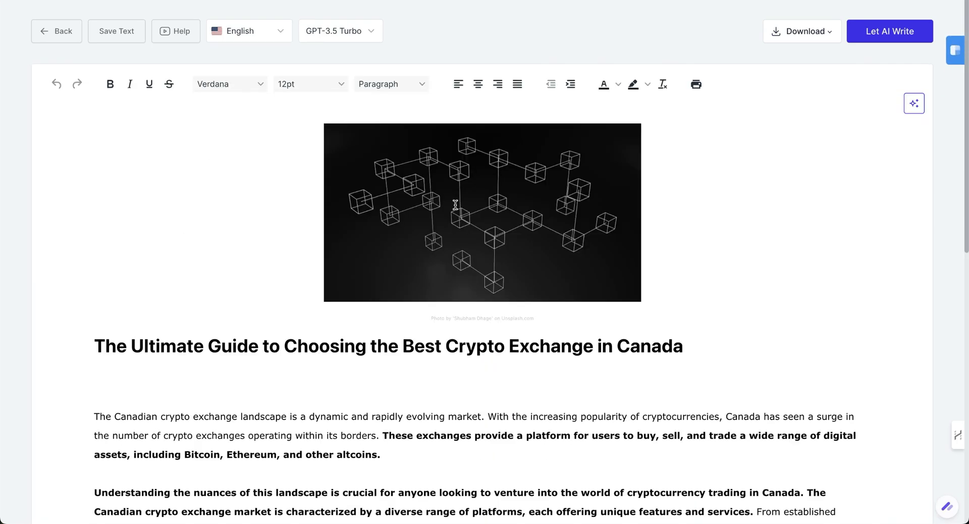
pyautogui.scroll(-3, 455, 204)
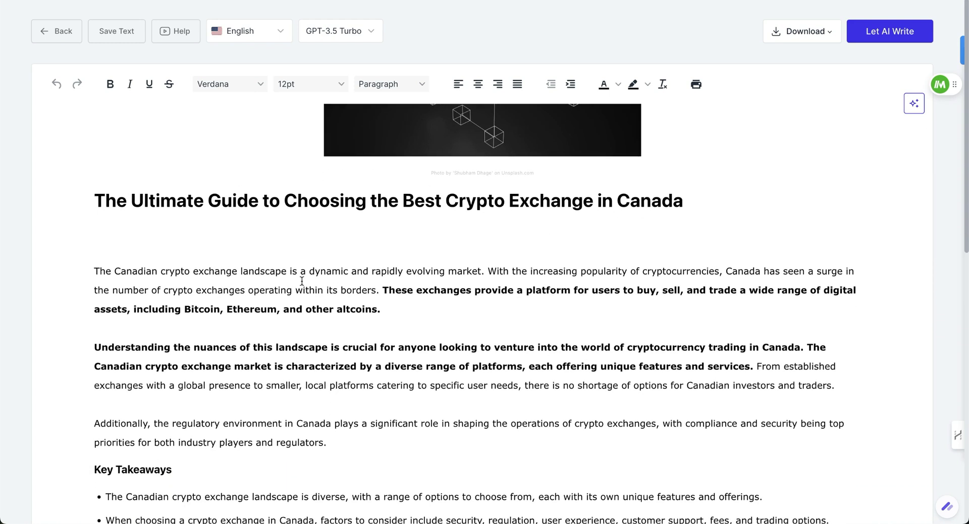
pyautogui.scroll(-2, 302, 280)
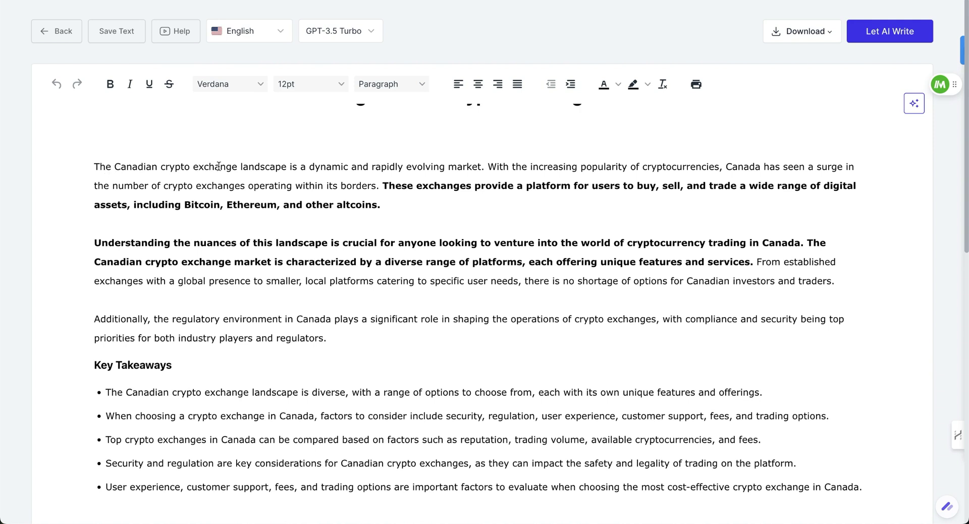
pyautogui.moveTo(312, 166); pyautogui.dragTo(479, 175)
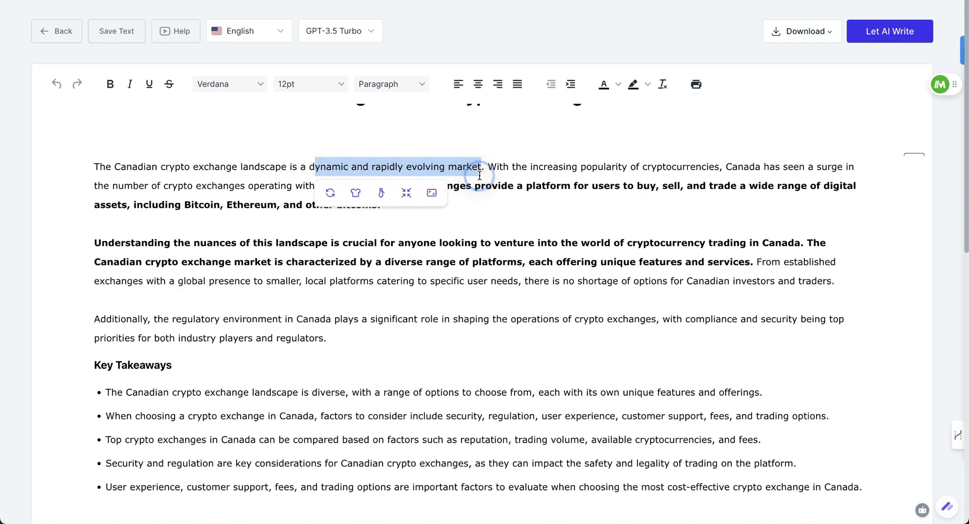
pyautogui.click(514, 185)
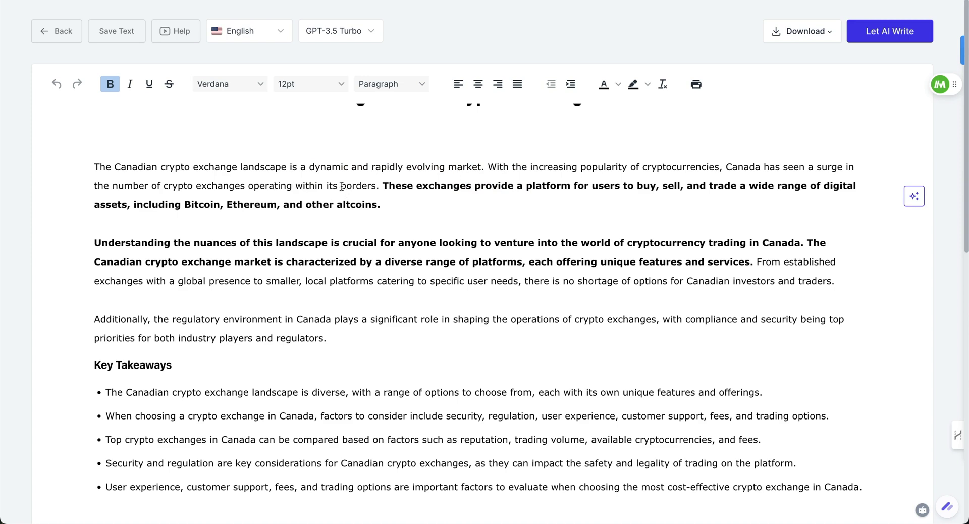
# - Read through the article's Key Takeaways, Factors to Consider and Top Crypto Exchanges sections
pyautogui.scroll(-2, 551, 199)
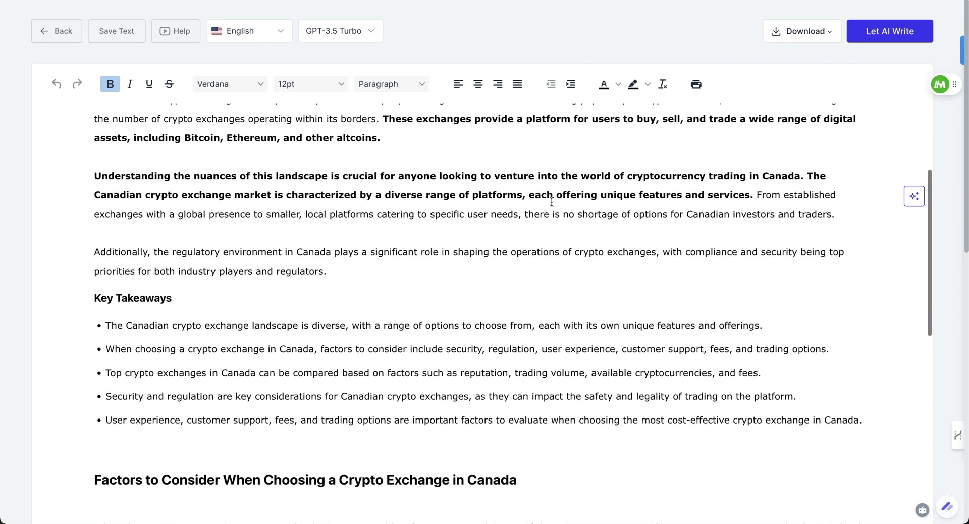
pyautogui.scroll(-1, 552, 202)
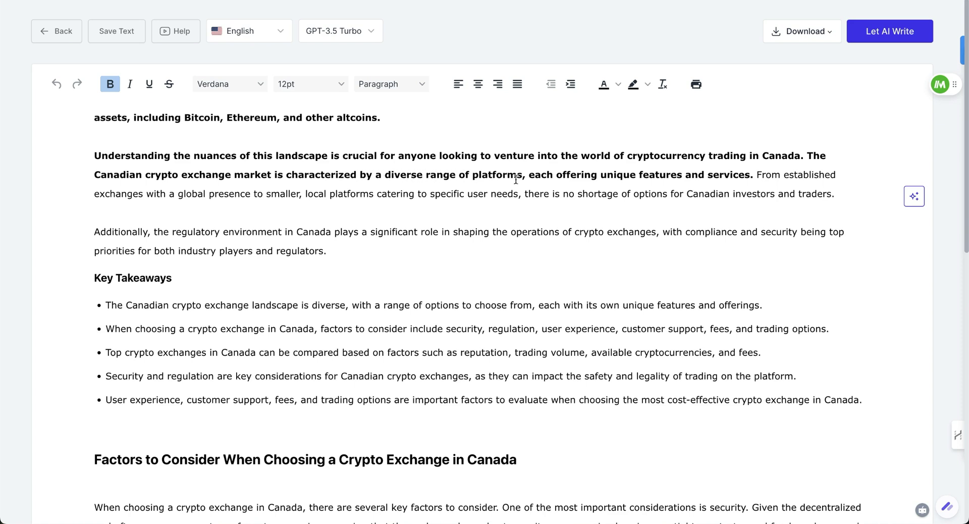
pyautogui.scroll(-1, 515, 179)
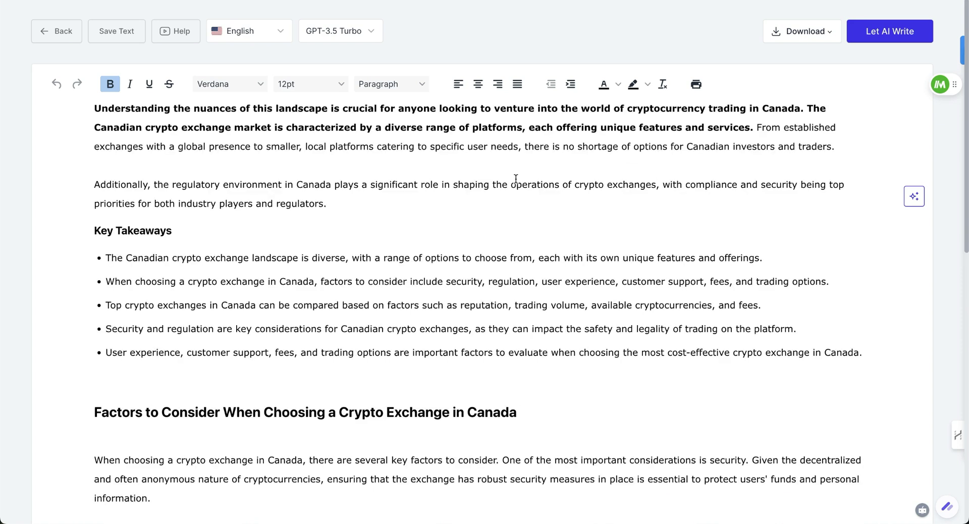
pyautogui.scroll(-2, 516, 178)
pyautogui.scroll(-2, 516, 178)
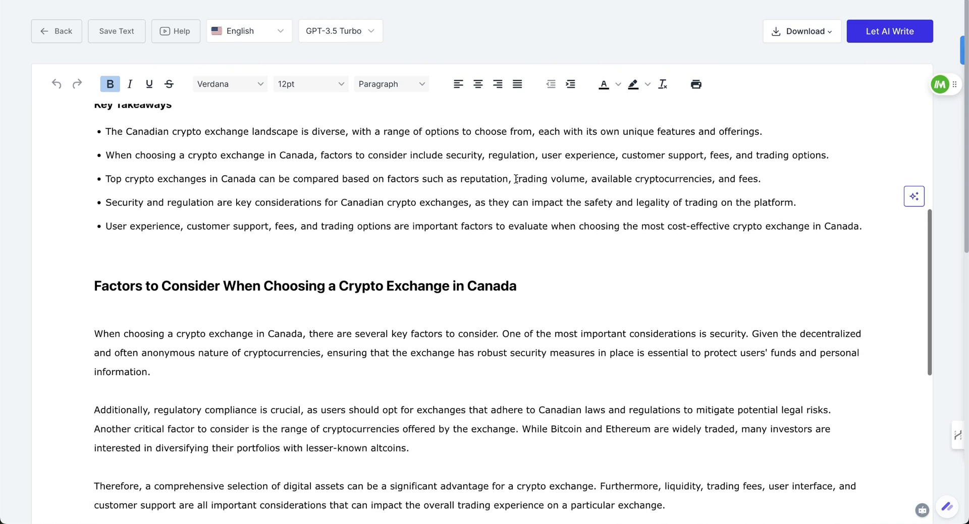
pyautogui.scroll(-3, 516, 179)
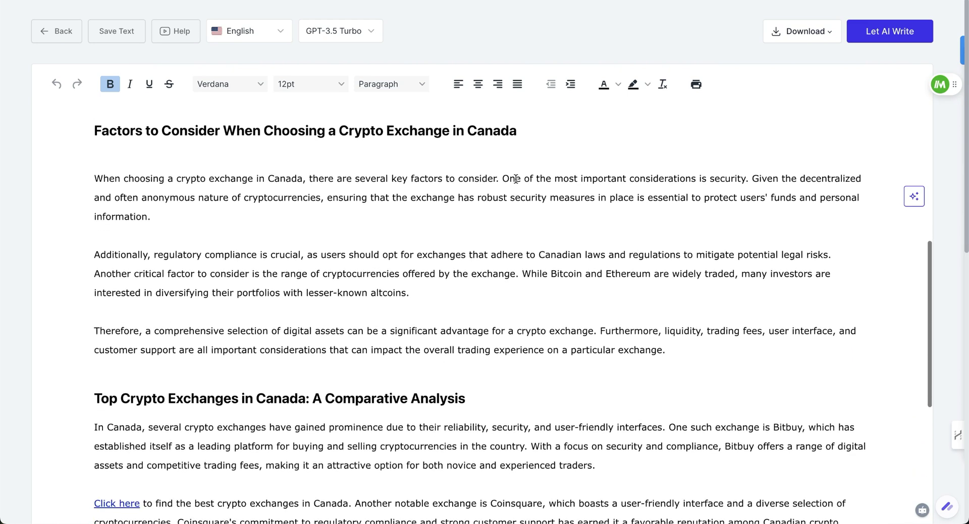
pyautogui.scroll(-1, 515, 179)
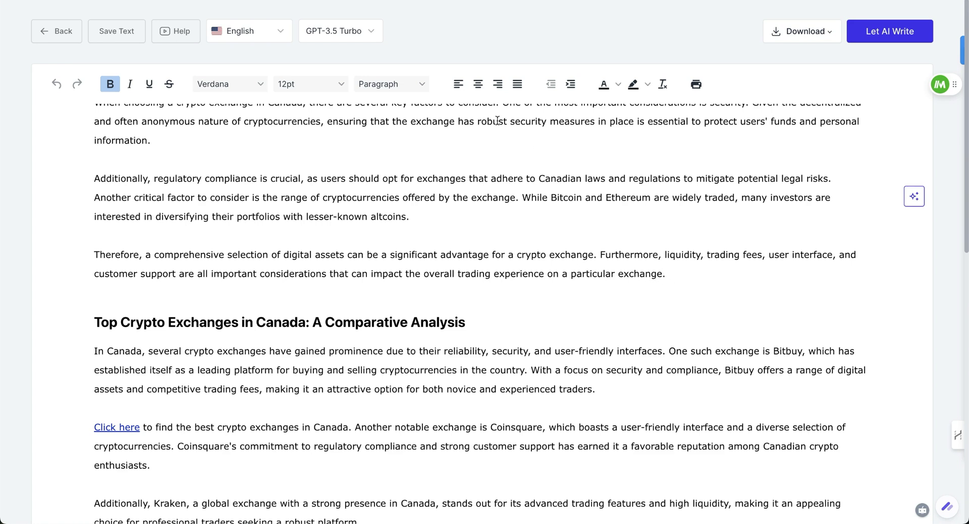
# - Switch to the Perplexity app and review the prompt asking for a less AI-sounding rewrite, with the pasted article's first paragraph
pyautogui.moveTo(540, 522)
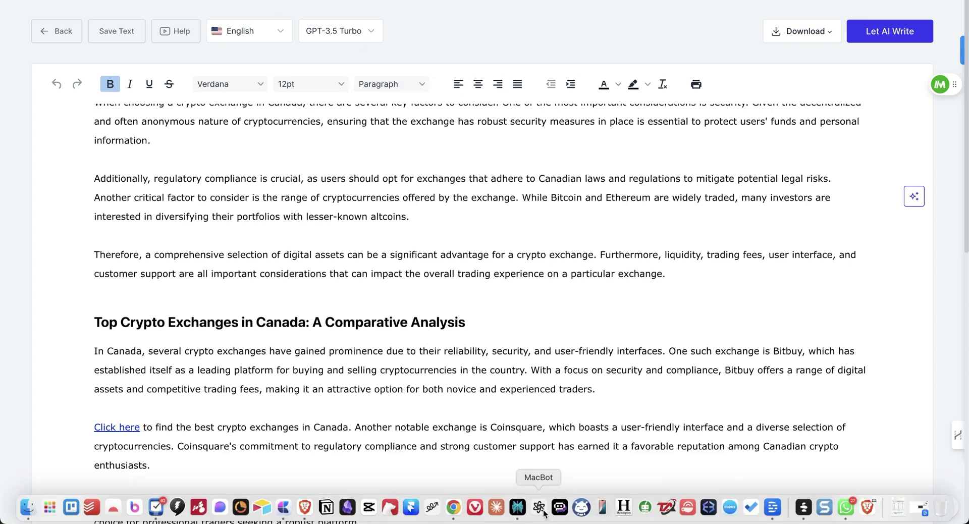
pyautogui.click(520, 509)
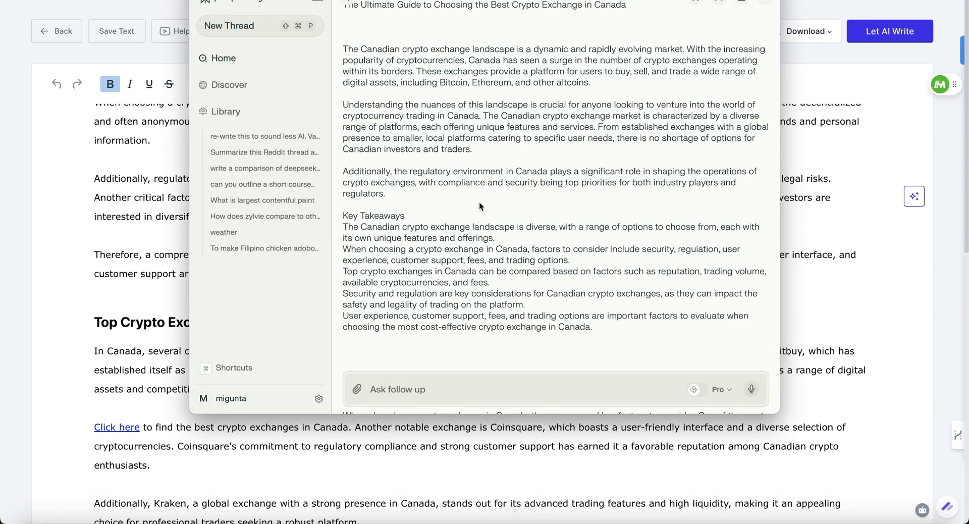
pyautogui.scroll(2, 480, 206)
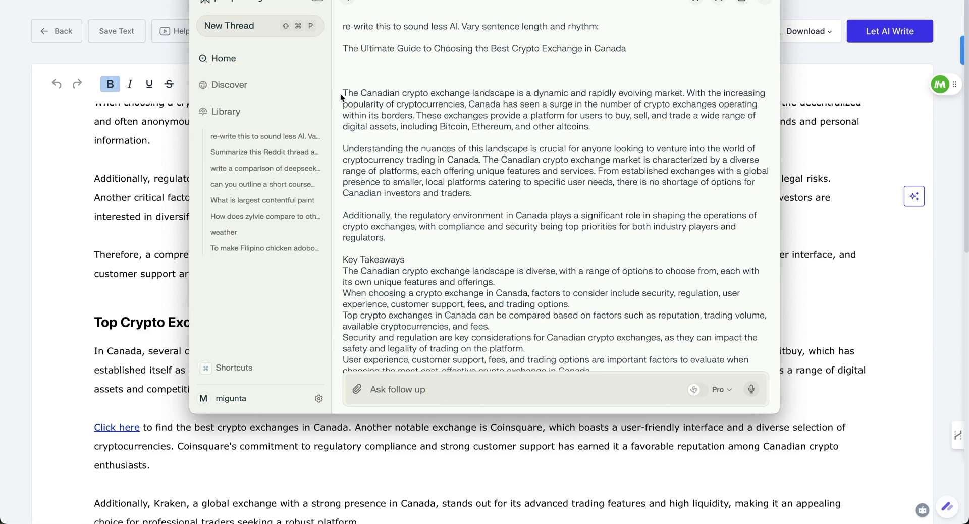
pyautogui.moveTo(347, 93); pyautogui.dragTo(603, 134)
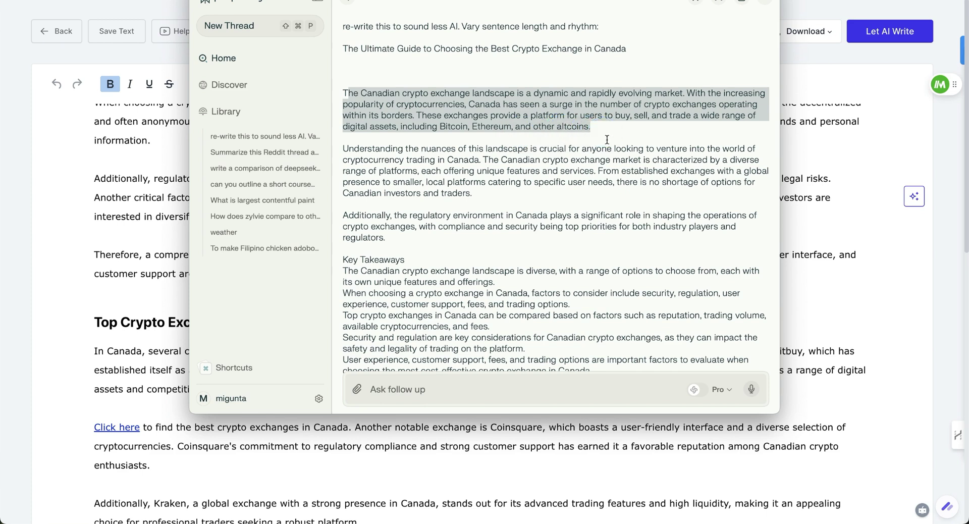
pyautogui.click(608, 155)
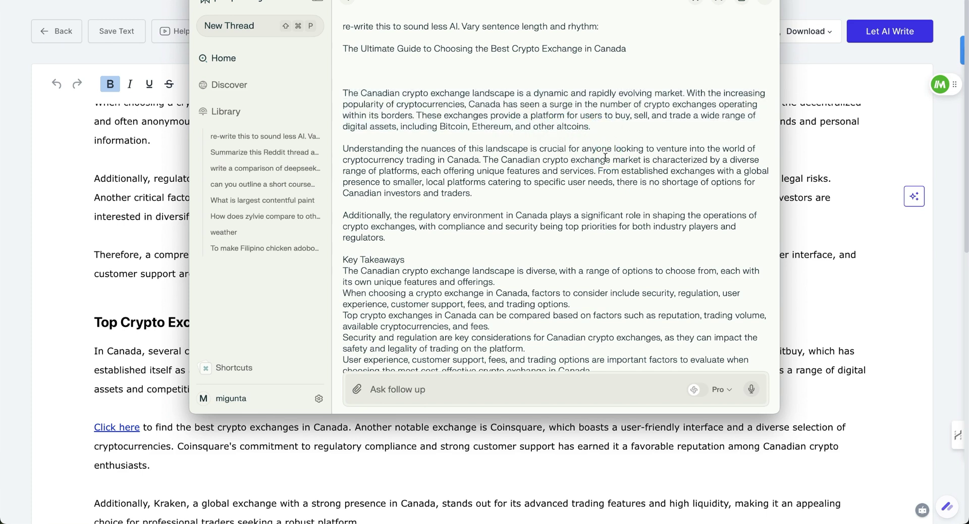
# - Collapse the thread sidebar and examine the opening paragraph of the rewritten guide below the pasted original
pyautogui.click(321, 3)
pyautogui.scroll(-5, 385, 121)
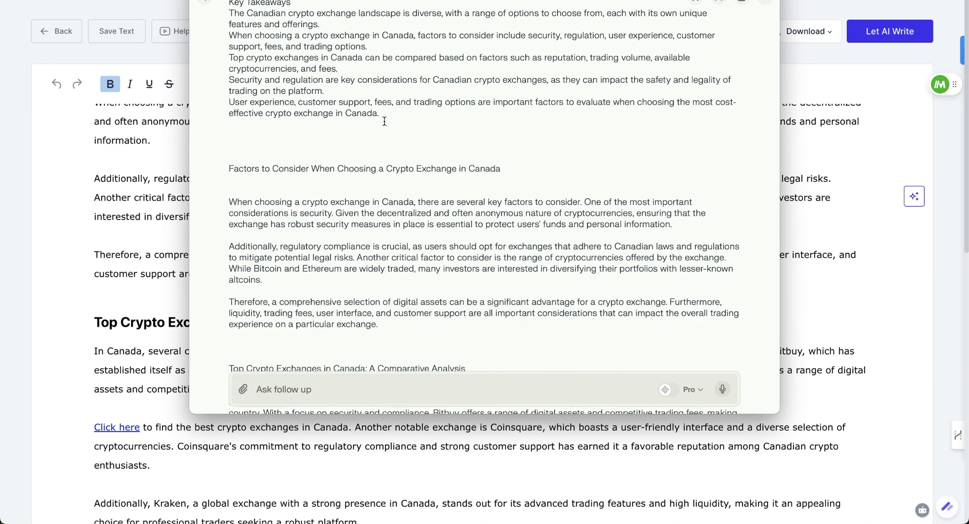
pyautogui.scroll(-10, 384, 121)
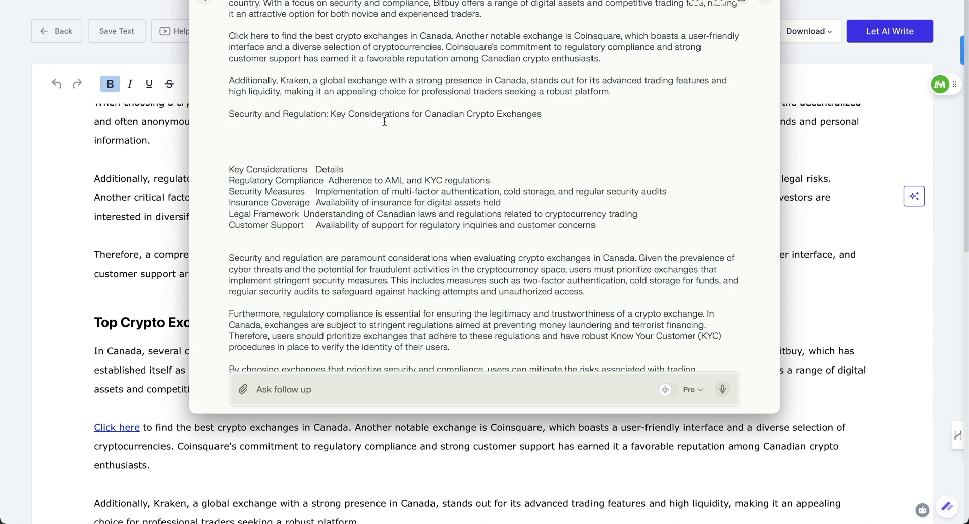
pyautogui.scroll(-10, 384, 121)
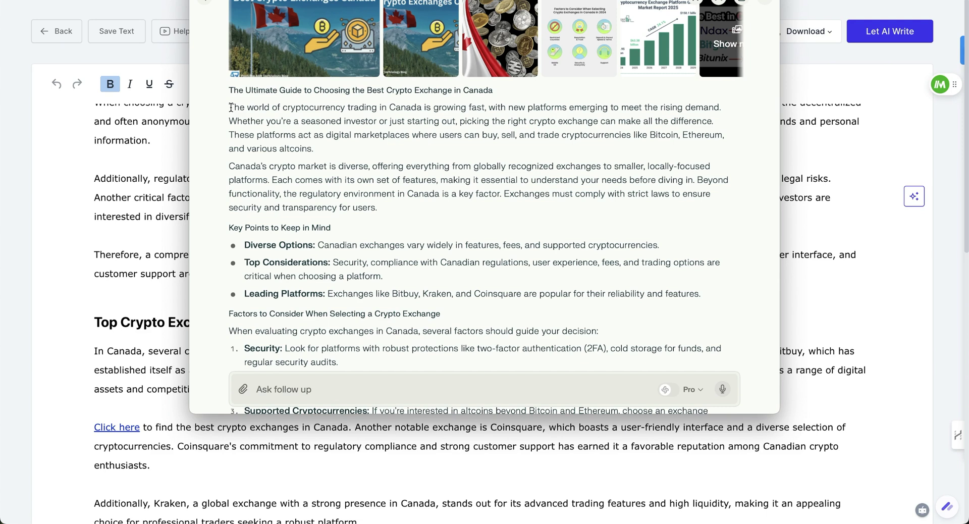
pyautogui.moveTo(230, 107); pyautogui.dragTo(416, 124)
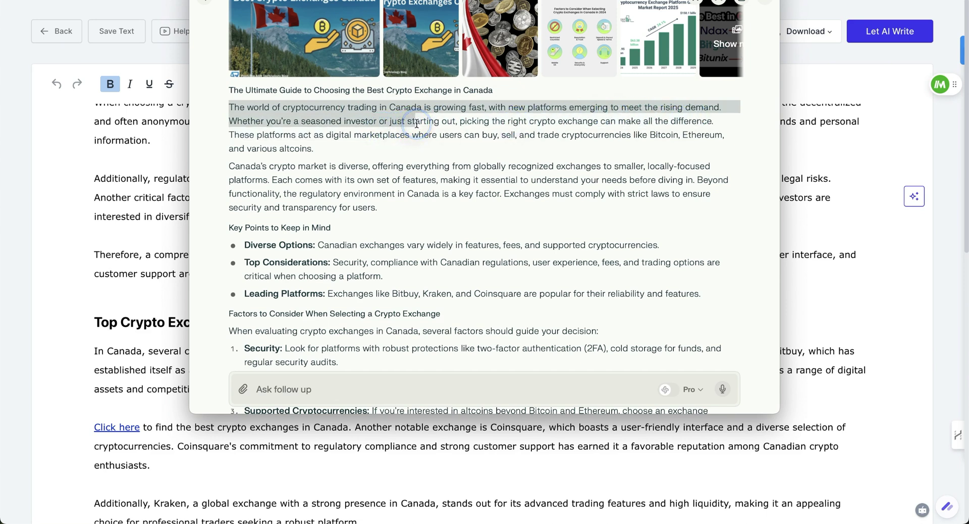
pyautogui.click(416, 124)
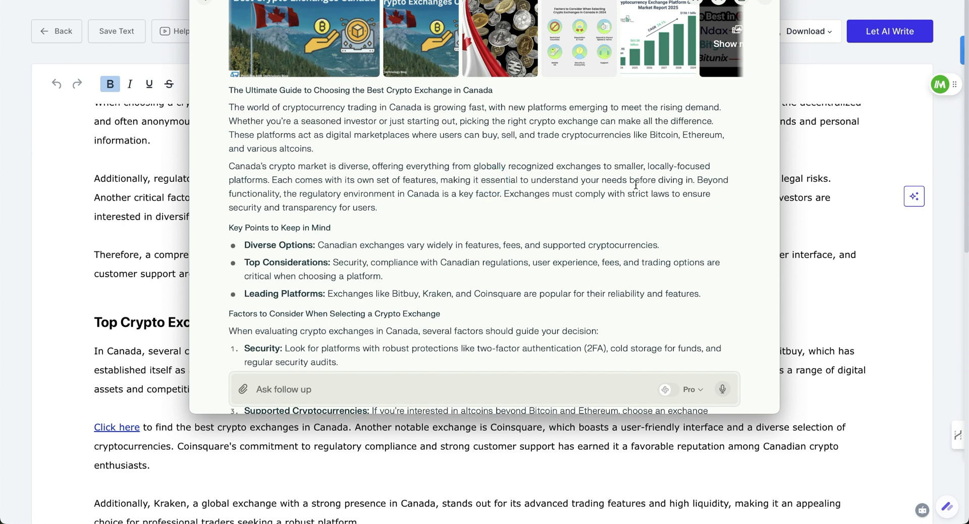
# - Read the rest of the rewritten guide, from the key points and exchange comparison table through the tips and closing paragraph
pyautogui.scroll(-1, 633, 186)
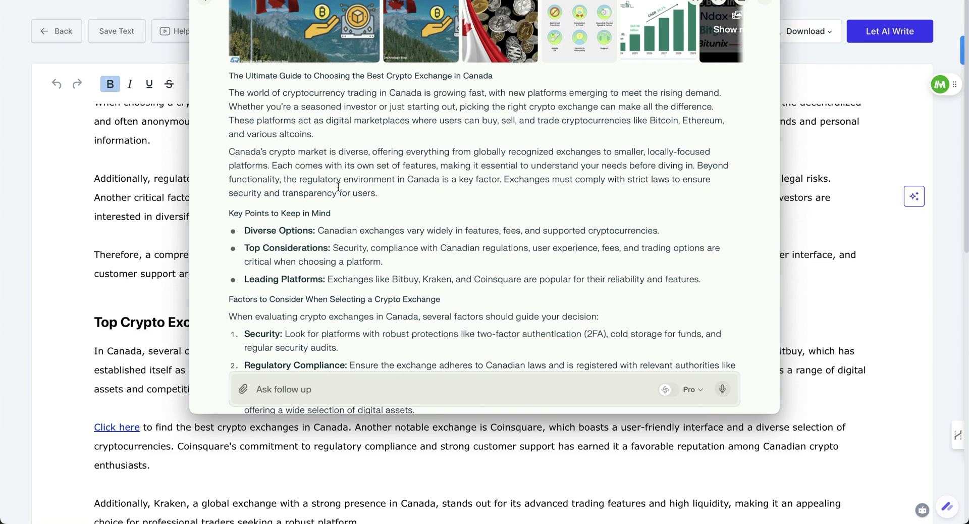
pyautogui.scroll(-5, 338, 187)
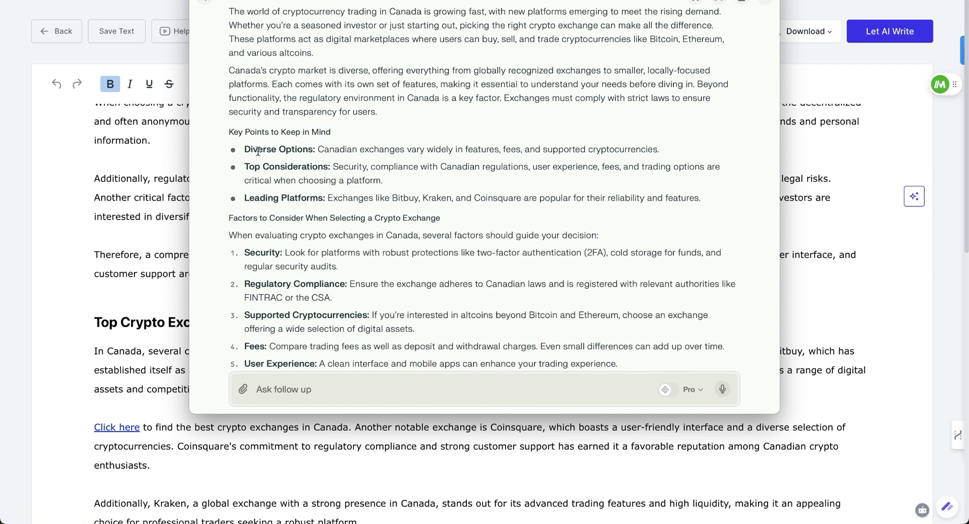
pyautogui.scroll(-4, 257, 151)
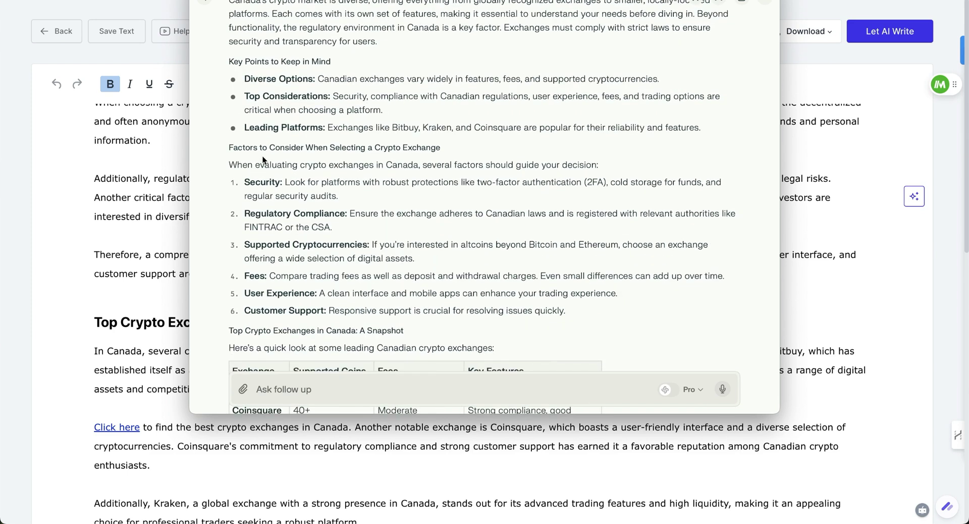
pyautogui.scroll(-1, 263, 156)
pyautogui.scroll(-10, 262, 155)
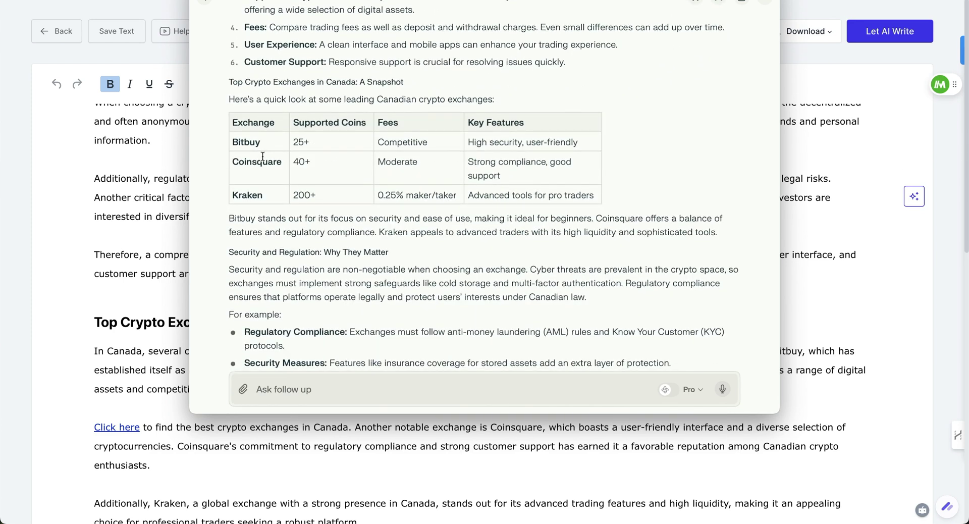
pyautogui.scroll(-1, 263, 156)
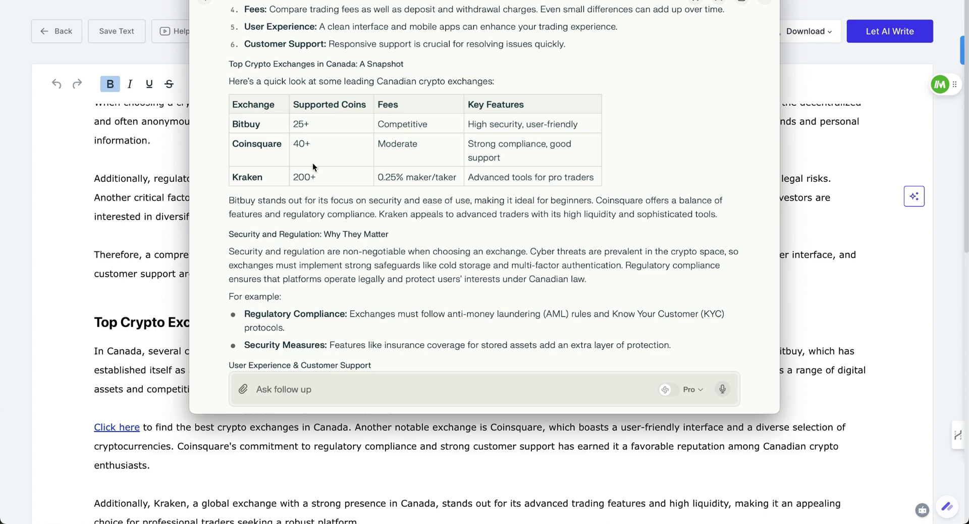
pyautogui.scroll(-3, 313, 163)
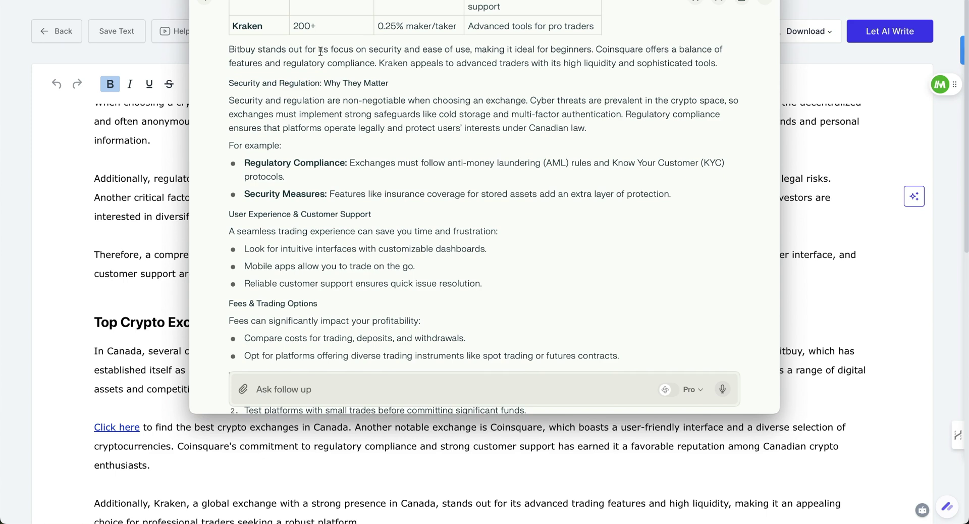
pyautogui.scroll(-1, 321, 51)
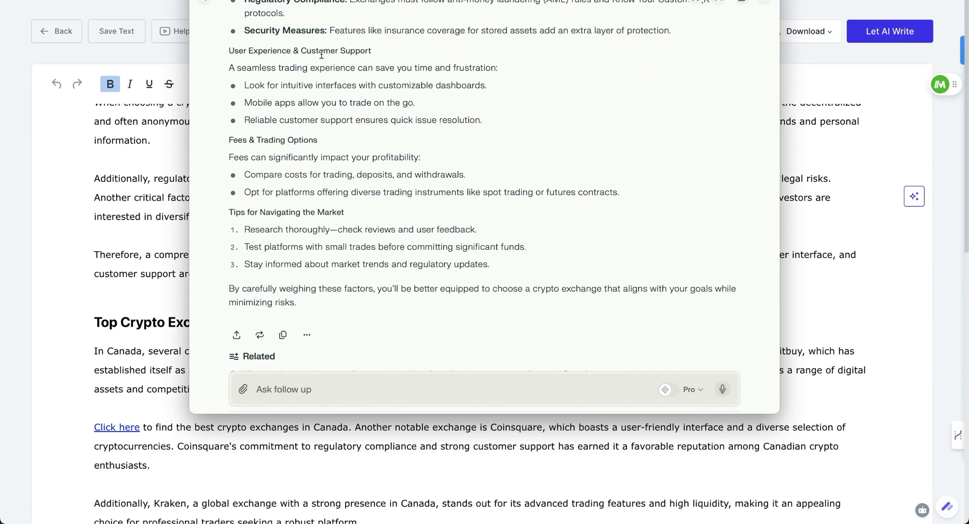
# - Return to the rewritten guide's opening, highlight its first paragraph for review, and dismiss the Perplexity window
pyautogui.scroll(12, 336, 113)
pyautogui.scroll(3, 336, 112)
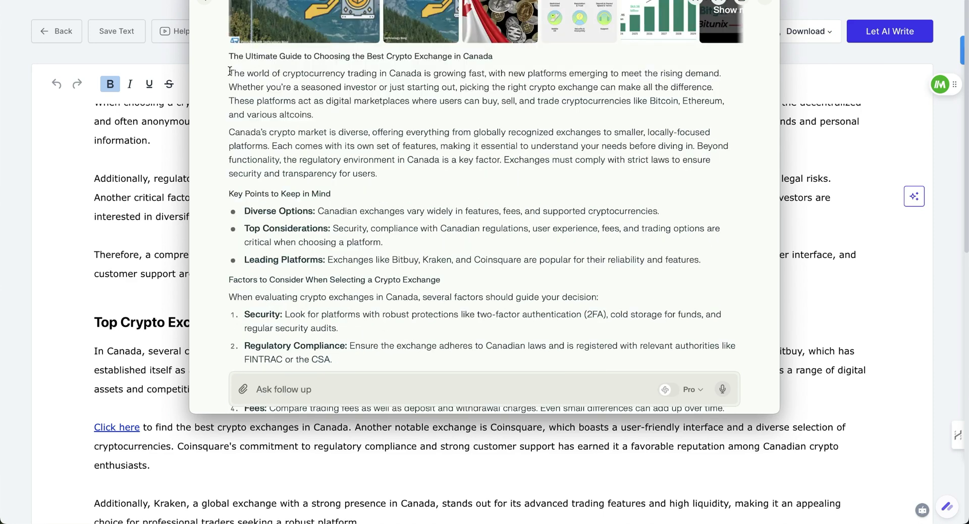
pyautogui.moveTo(230, 73); pyautogui.dragTo(365, 118)
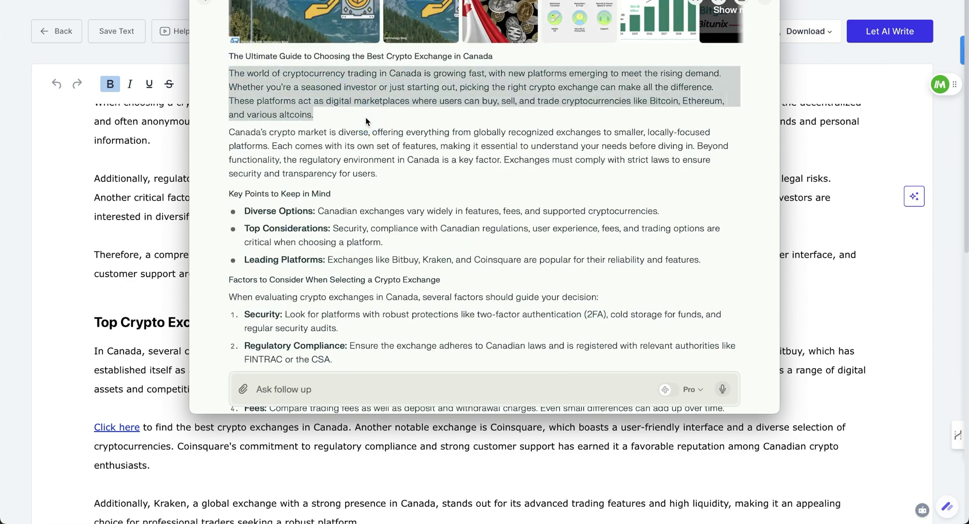
pyautogui.press('Escape')
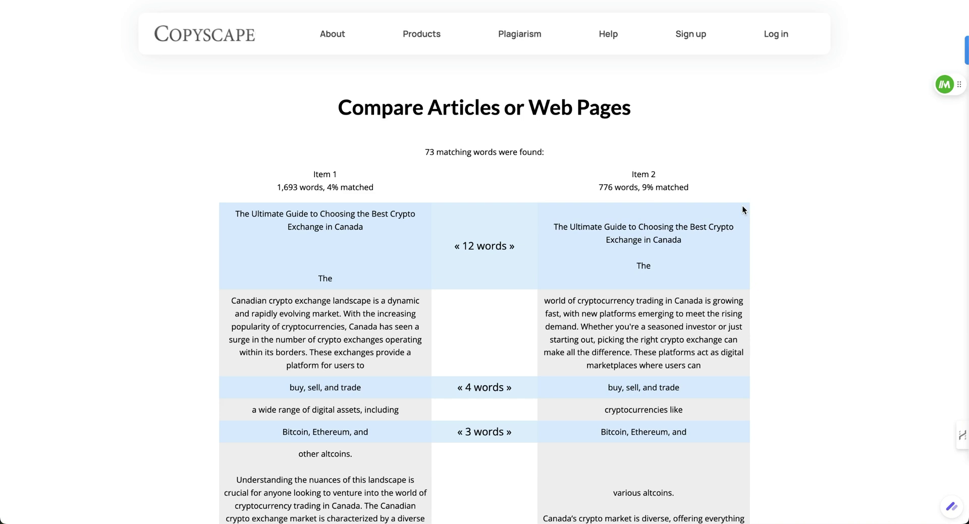
# - Compare the opening paragraphs of both versions in the Copyscape results and highlight the original's phrase "dynamic and rapidly evolving market"
pyautogui.scroll(-2, 743, 204)
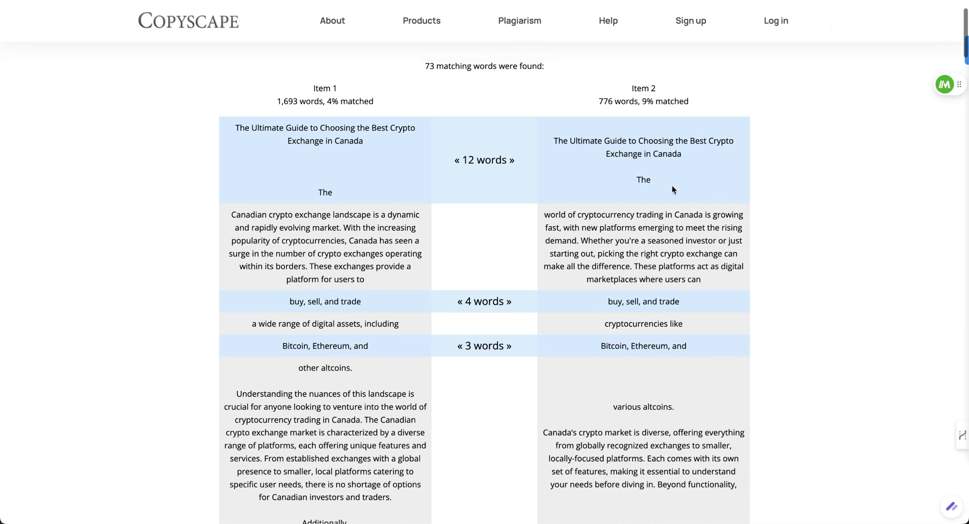
pyautogui.scroll(-1, 663, 162)
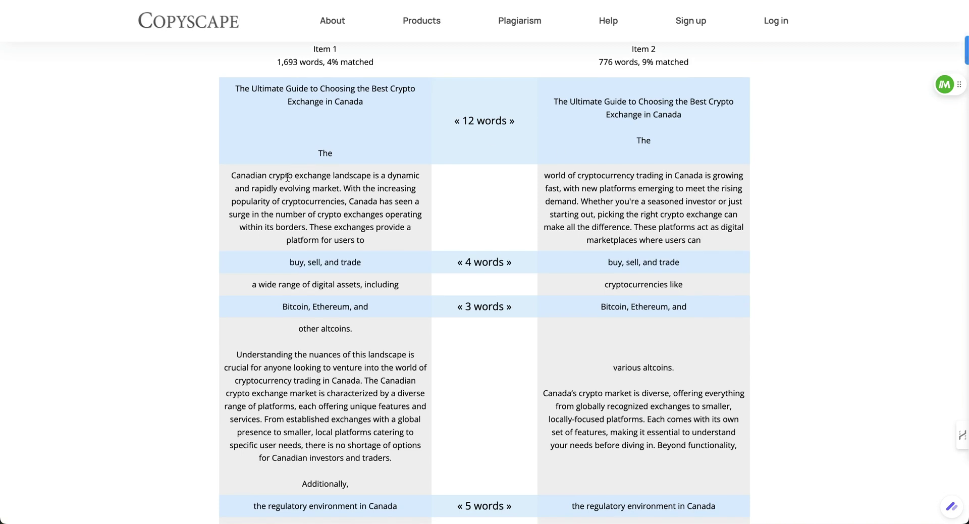
pyautogui.click(394, 174)
pyautogui.moveTo(394, 174); pyautogui.dragTo(339, 188)
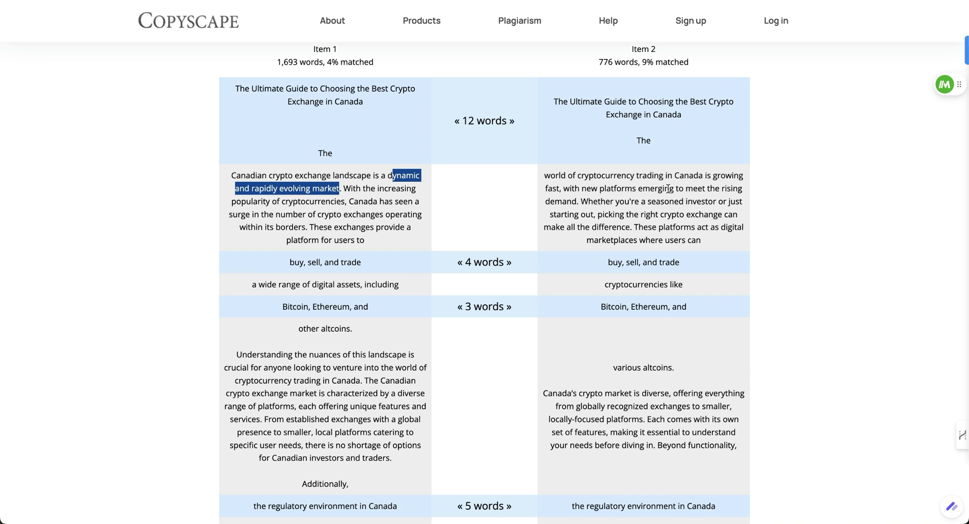
# - Compare the second paragraphs, highlighting the original's "Understanding the nuances" sentence and the rewrite's "Canada's crypto market is diverse" passage, then clear the selection
pyautogui.scroll(-2, 656, 167)
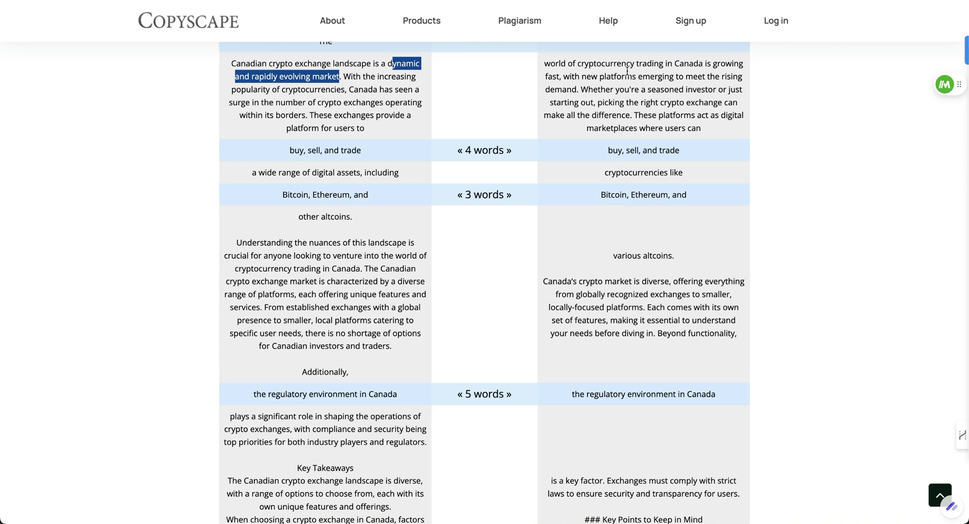
pyautogui.scroll(-1, 631, 71)
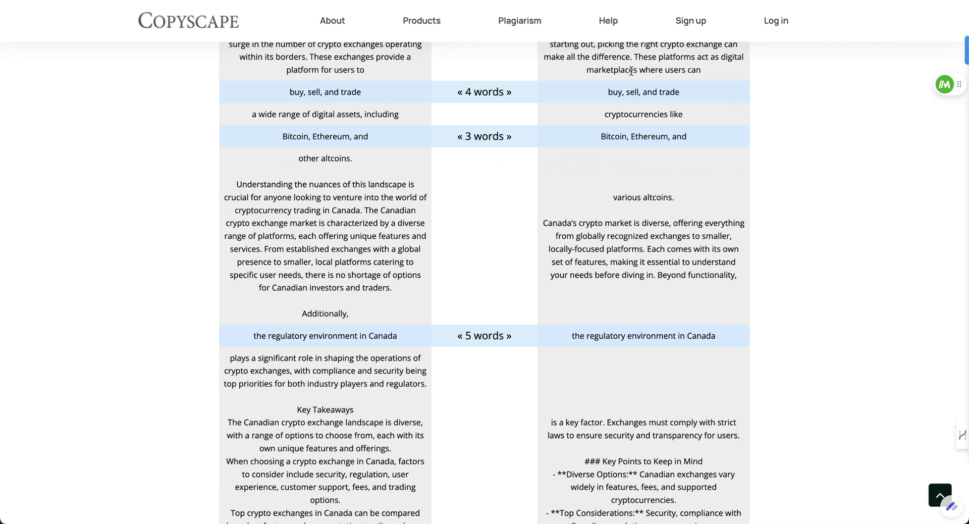
pyautogui.scroll(-2, 667, 114)
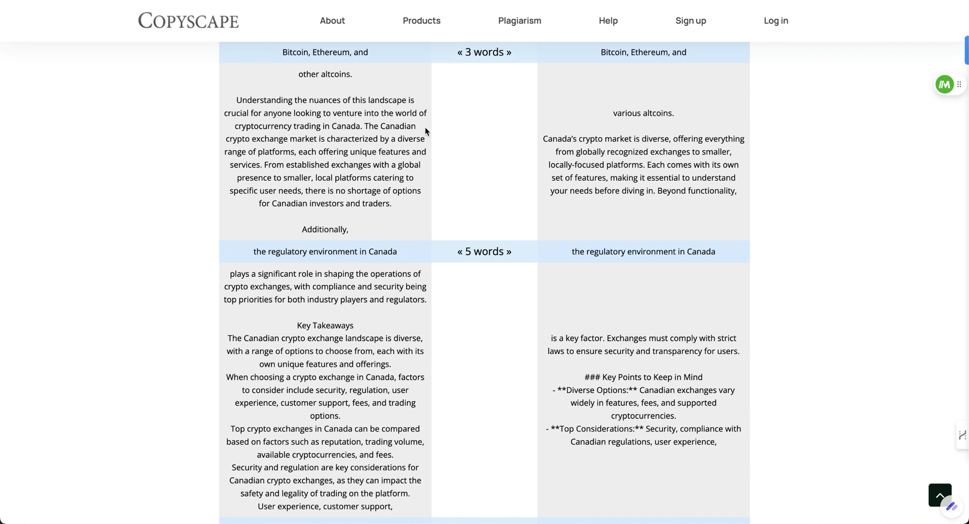
pyautogui.moveTo(237, 100); pyautogui.dragTo(374, 126)
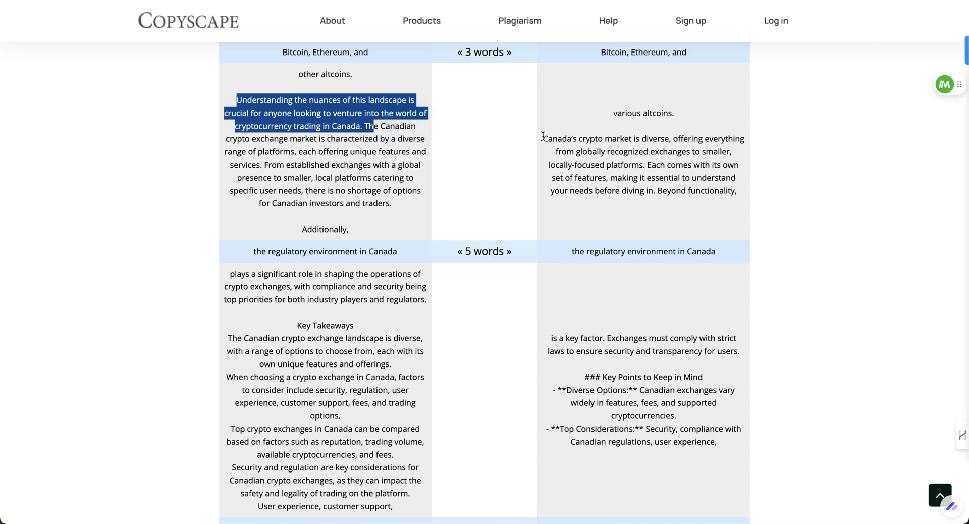
pyautogui.moveTo(543, 137); pyautogui.dragTo(651, 179)
pyautogui.click(664, 189)
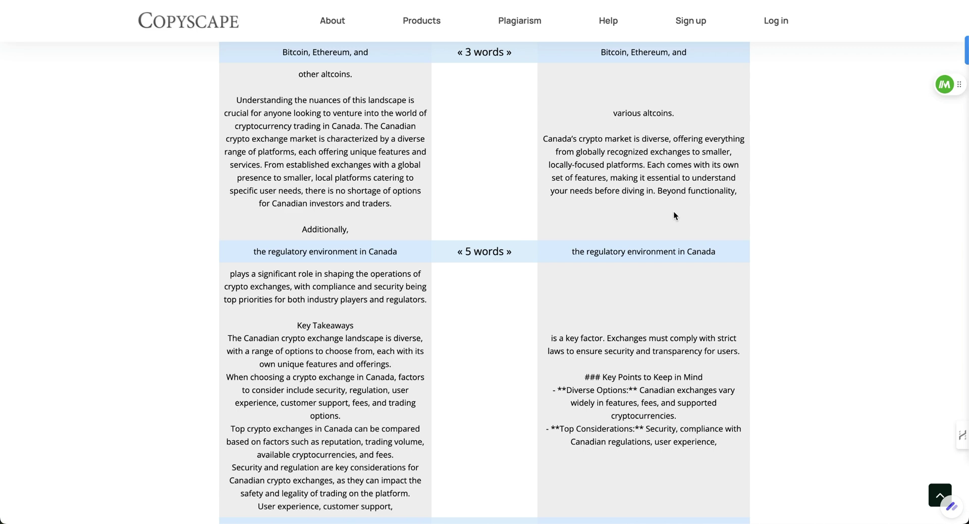
pyautogui.scroll(-3, 673, 211)
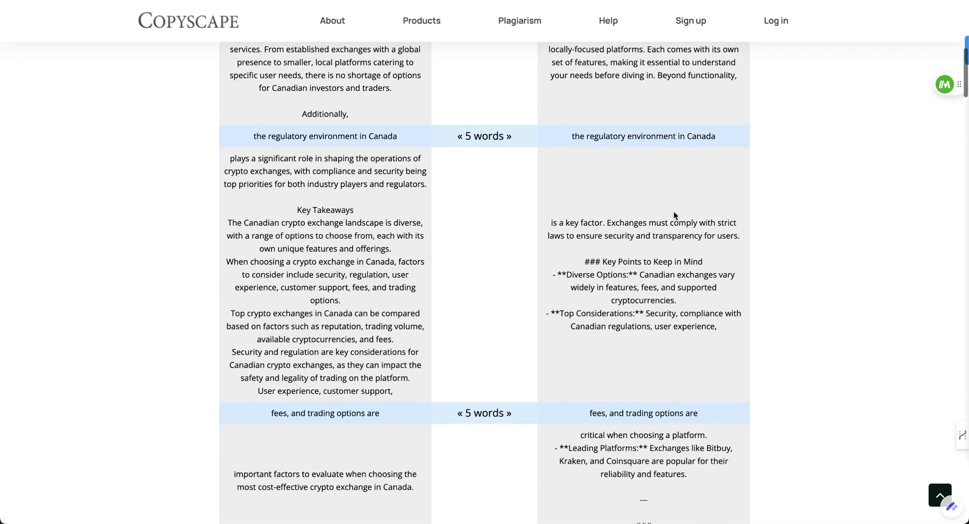
# - Switch to the Perplexity app and go back from the rewritten guide to the pasted original article above it
pyautogui.moveTo(581, 509)
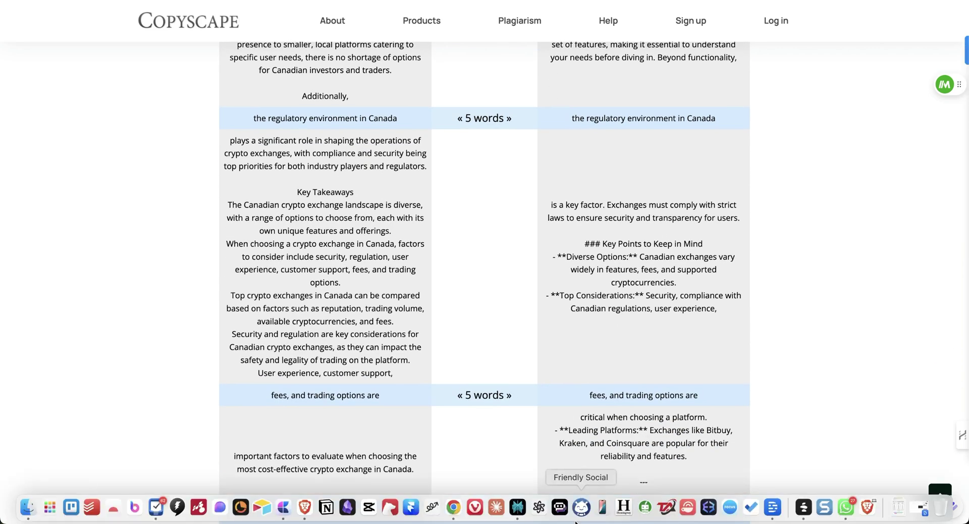
pyautogui.click(517, 507)
pyautogui.scroll(10, 484, 171)
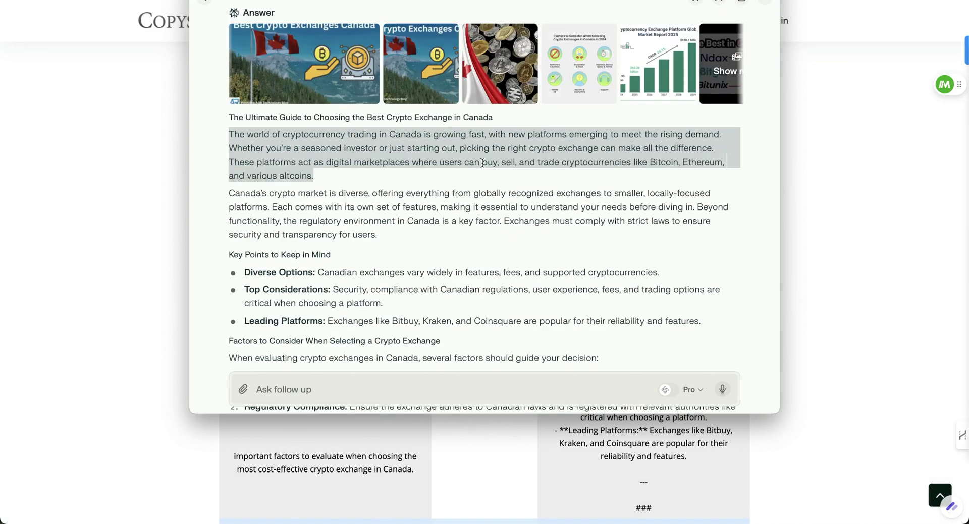
pyautogui.scroll(15, 482, 162)
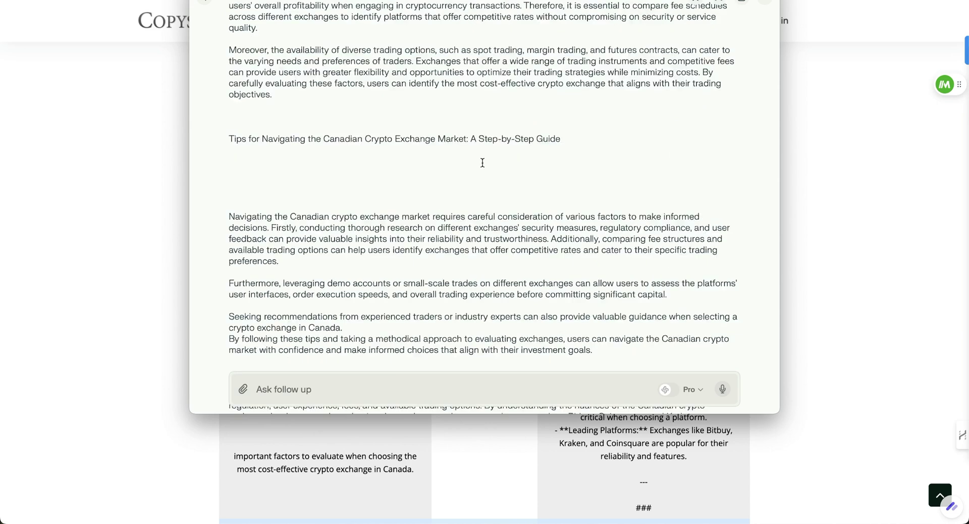